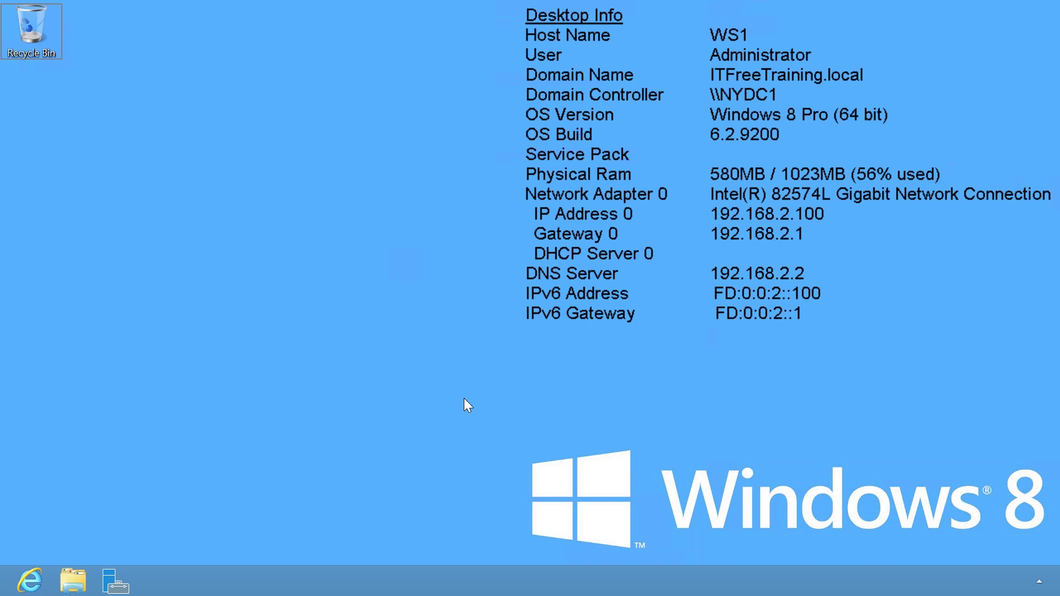
# Step: Search for dnsmgmt.msc, launch DNS Manager and connect it to the server nydc1
pyautogui.moveTo(1059, 595)
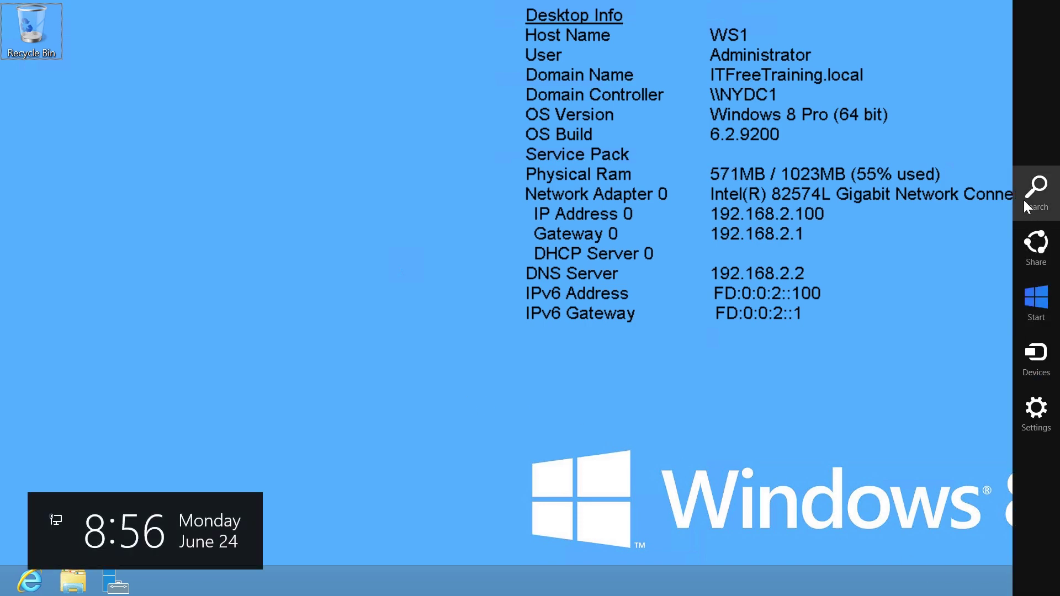
pyautogui.click(1023, 200)
pyautogui.write('dnsmg')
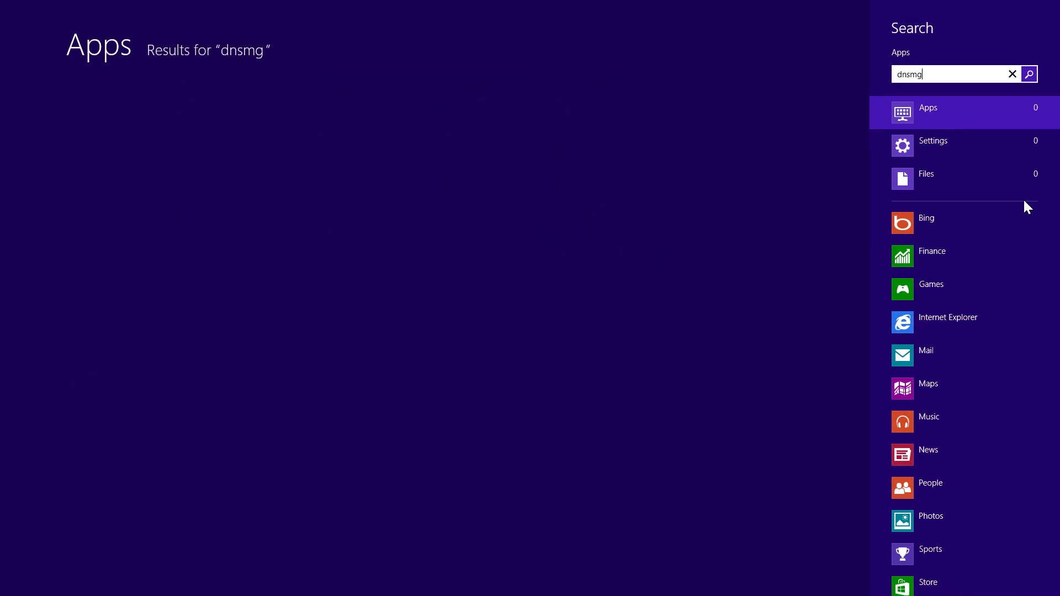
pyautogui.write('mt.msc')
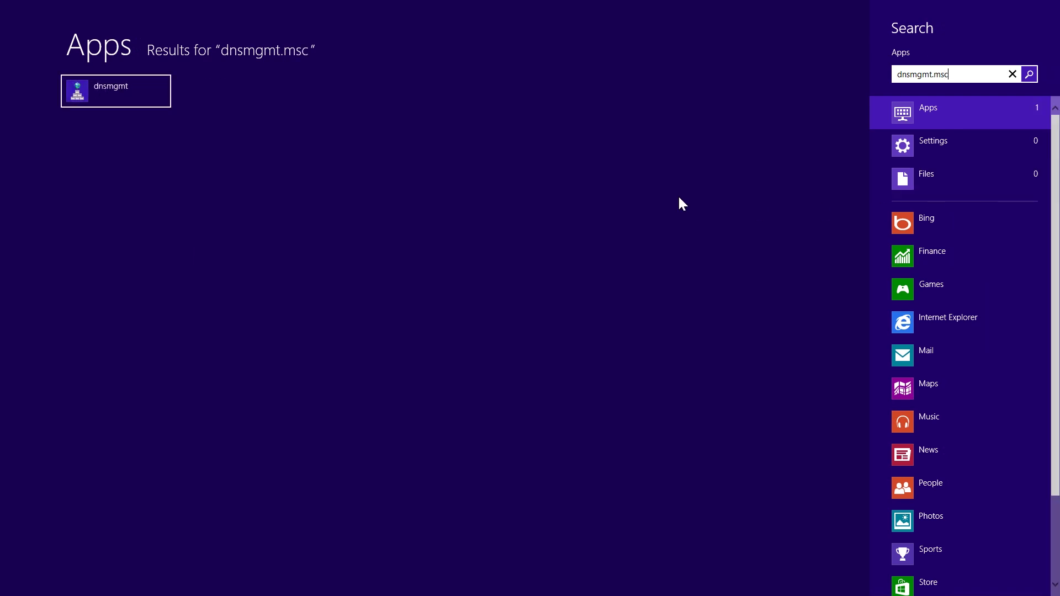
pyautogui.click(149, 98)
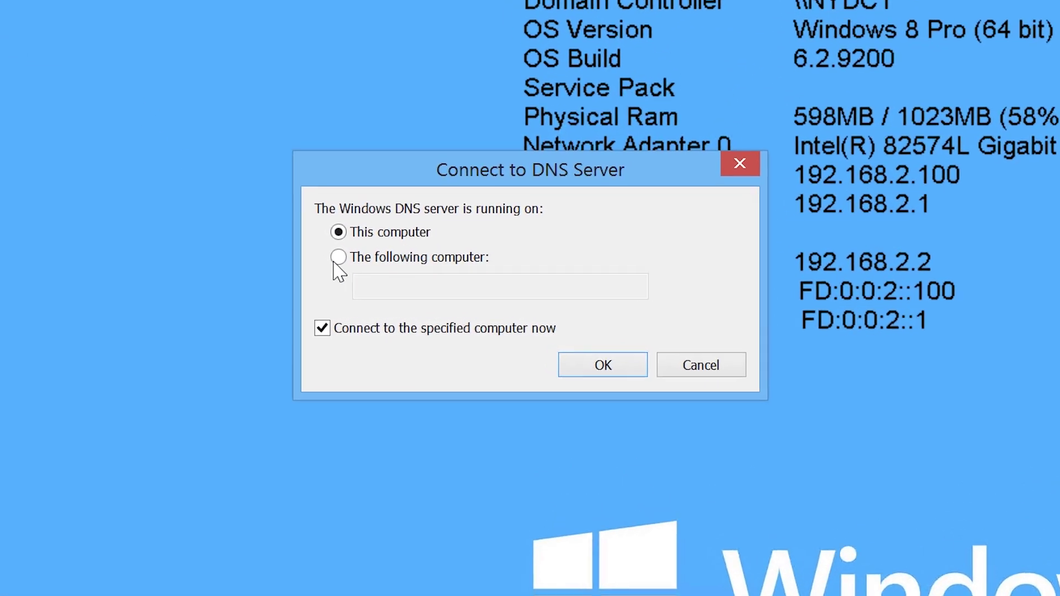
pyautogui.click(347, 257)
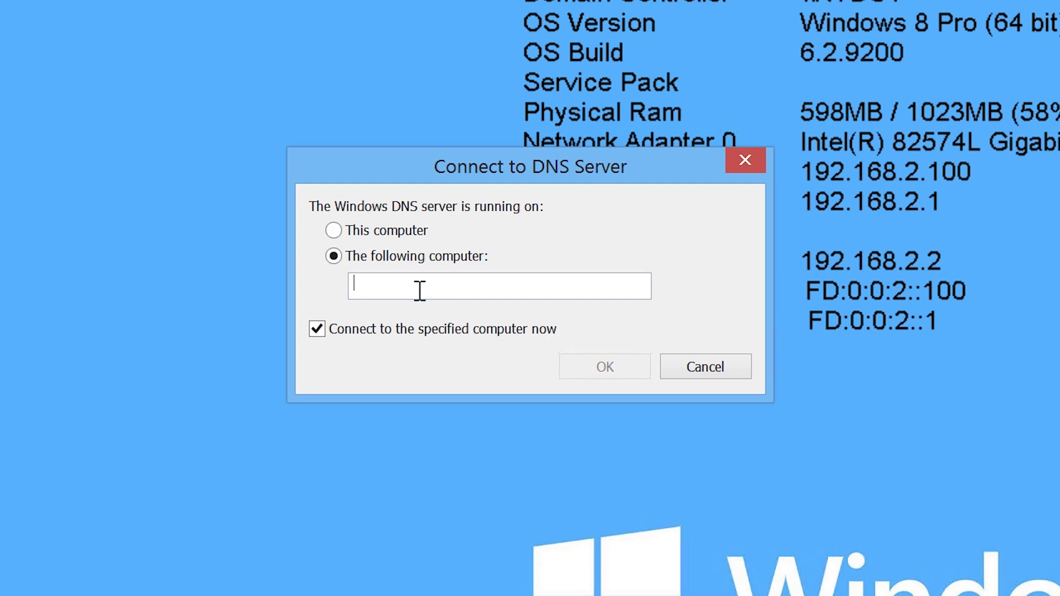
pyautogui.write('nydc1')
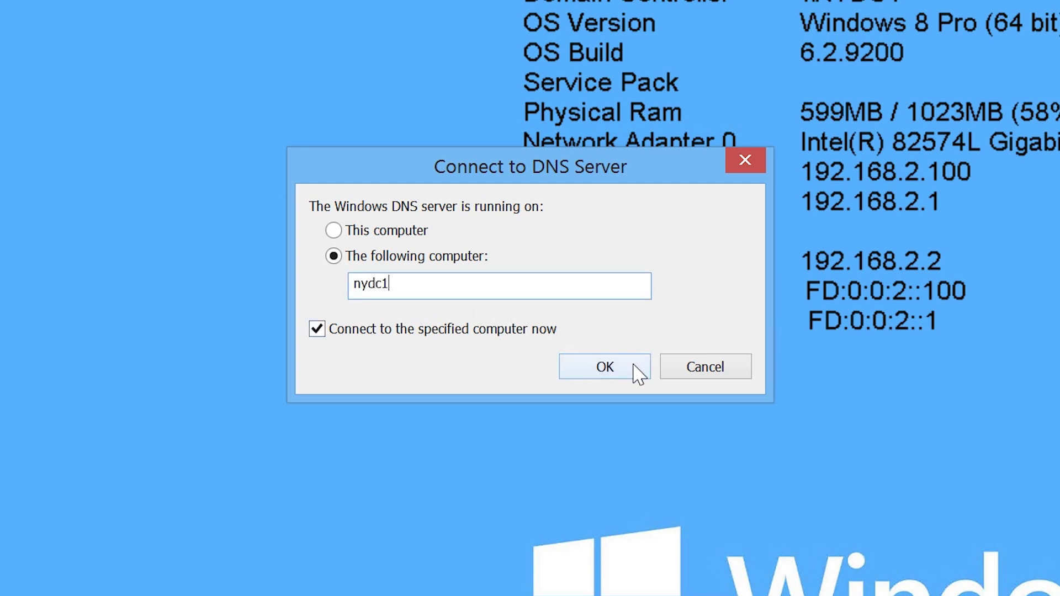
pyautogui.click(635, 370)
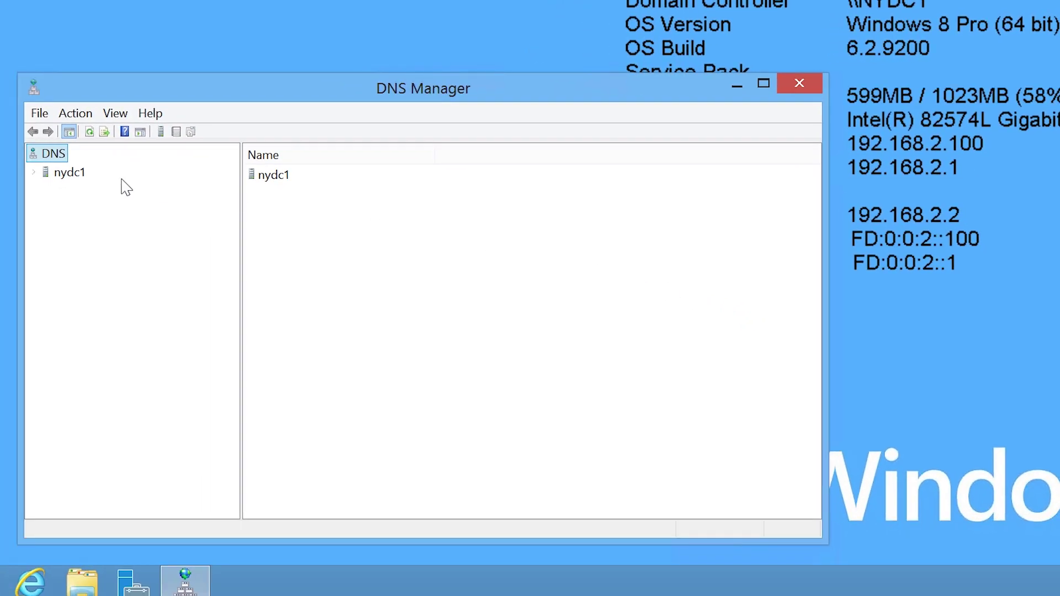
# Step: Expand nydc1 and open its server Properties on the Forwarders tab
pyautogui.doubleClick(45, 174)
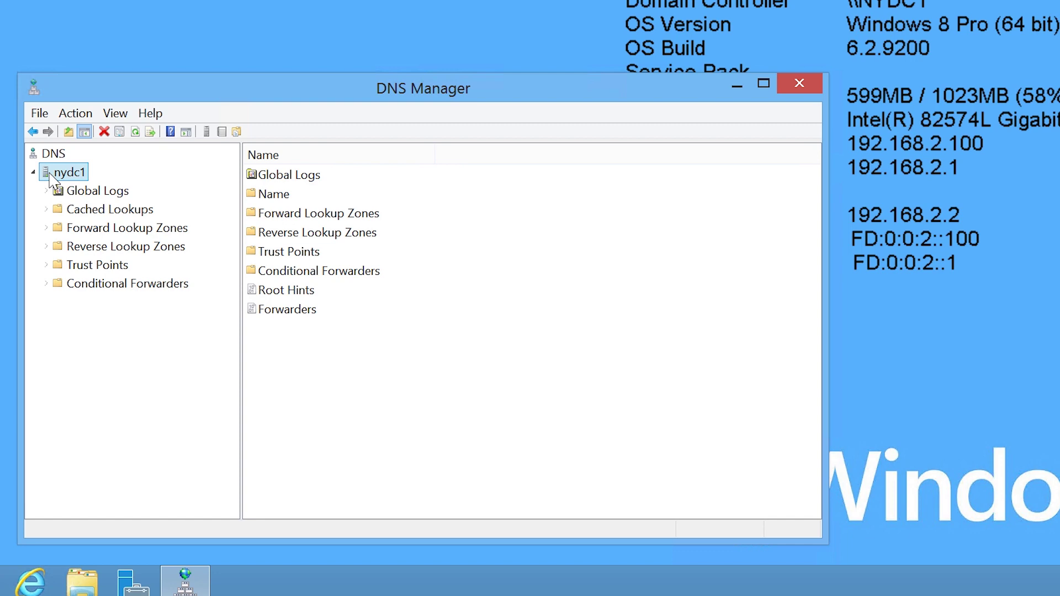
pyautogui.rightClick(51, 173)
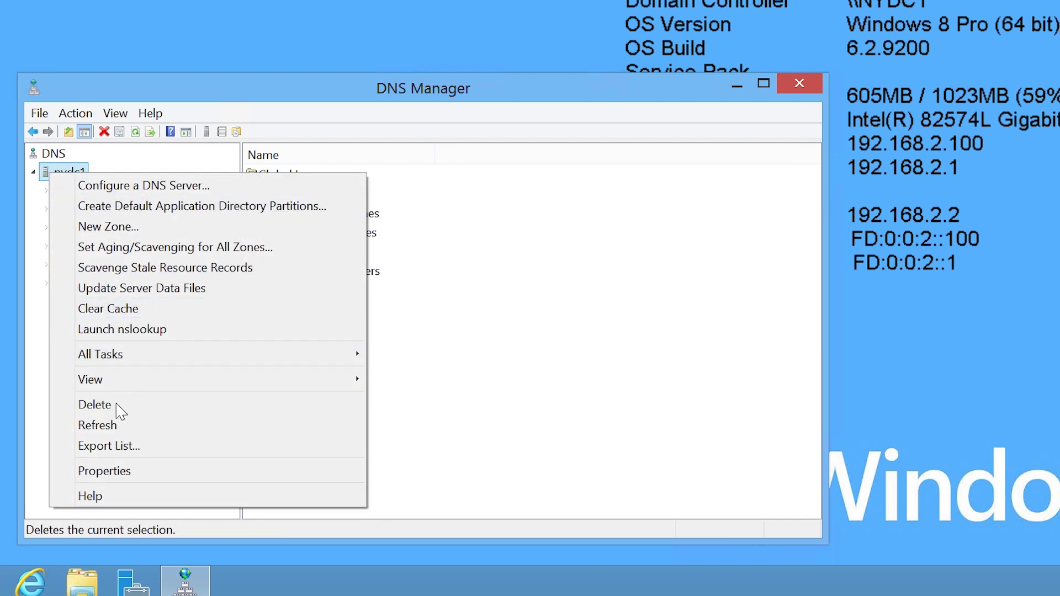
pyautogui.click(176, 478)
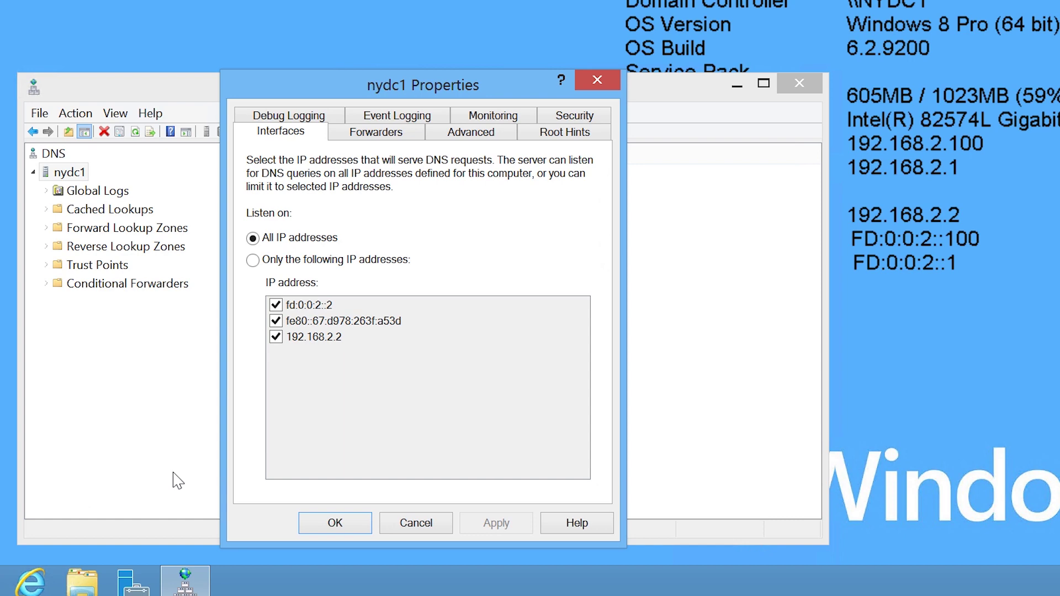
pyautogui.click(343, 135)
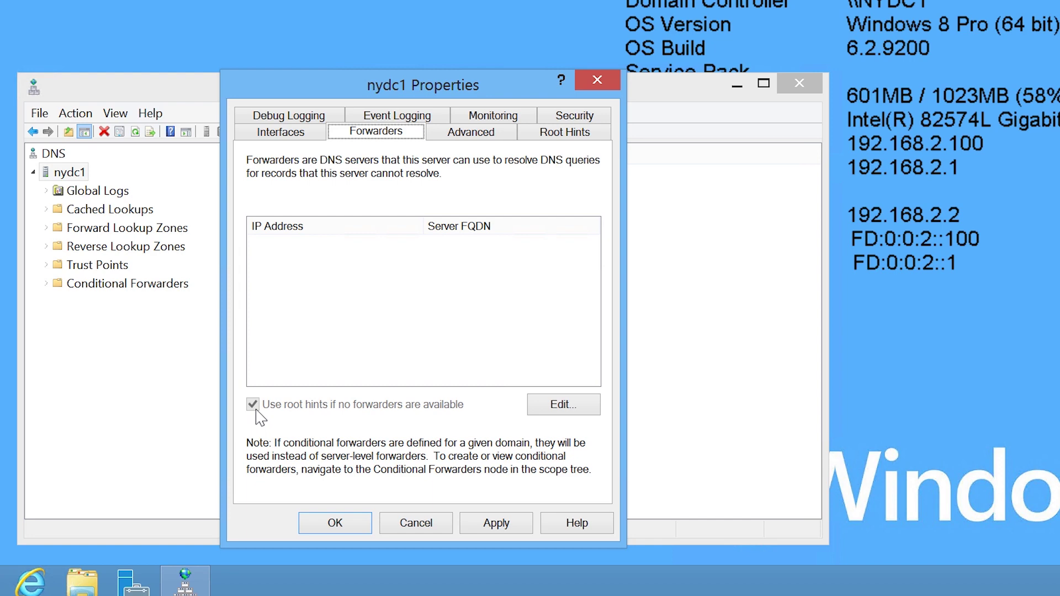
# Step: Add 8.8.8.8 to nydc1's forwarders list
pyautogui.click(578, 409)
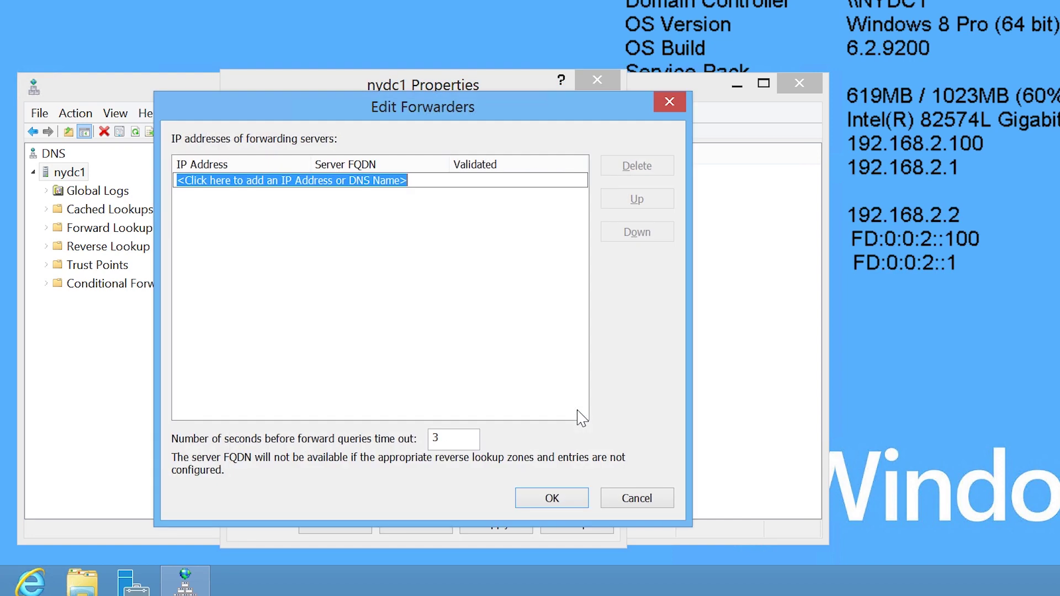
pyautogui.write('8.8.8.8')
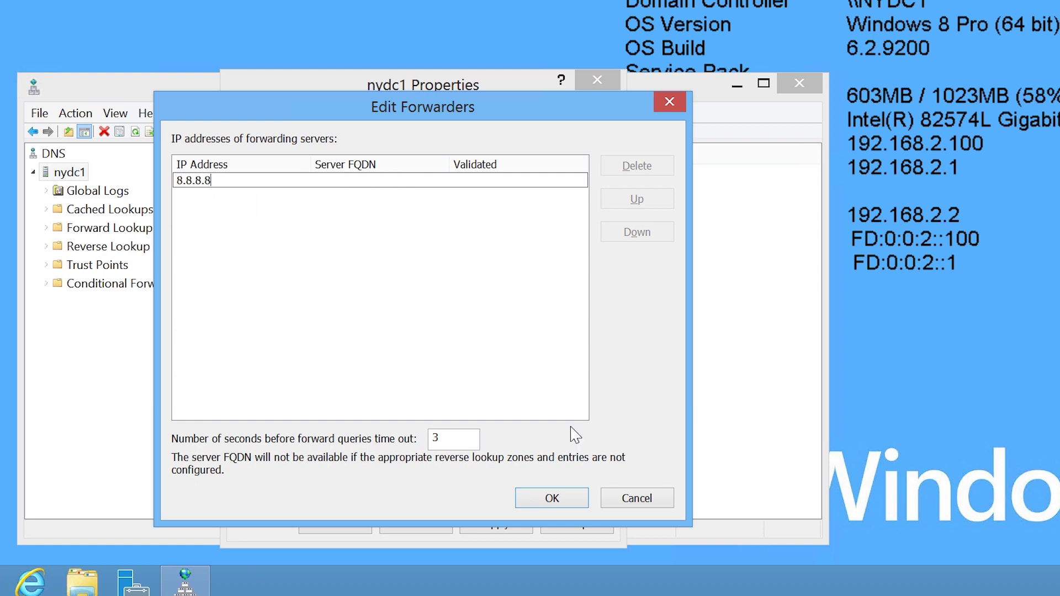
pyautogui.click(552, 497)
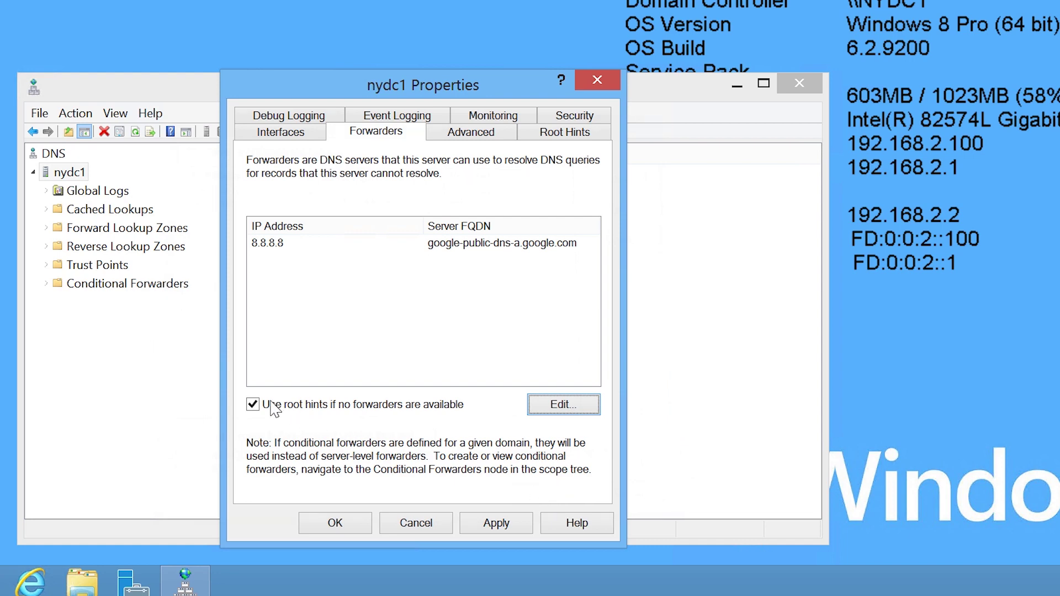
# Step: Toggle 'Use root hints if no forwarders are available' off and back on, then view Advanced options
pyautogui.click(254, 406)
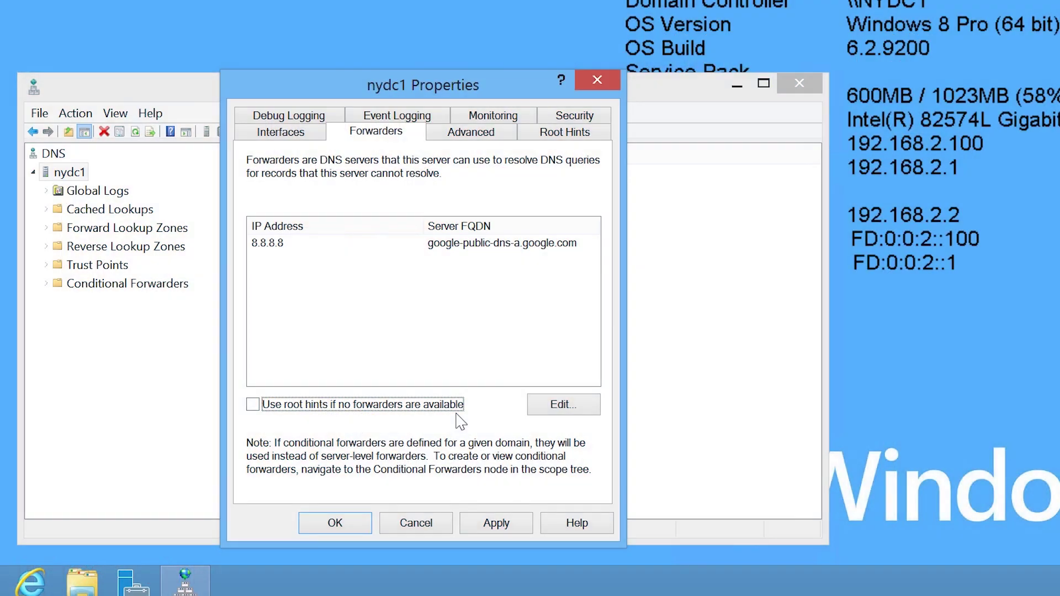
pyautogui.click(254, 407)
pyautogui.click(442, 134)
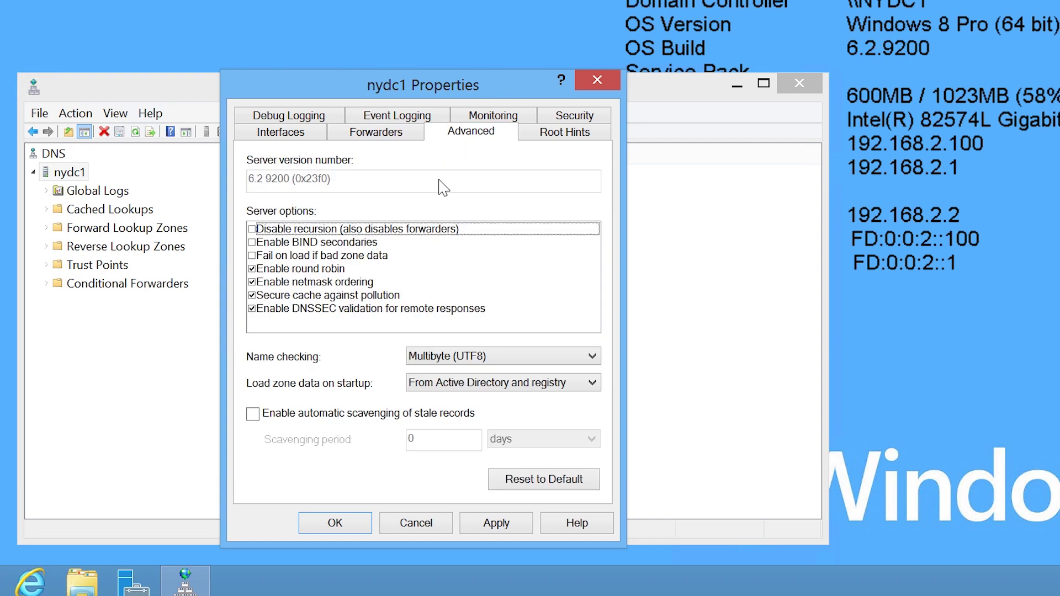
# Step: Turn on 'Disable recursion (also disables forwarders)' in nydc1's advanced server options
pyautogui.click(252, 229)
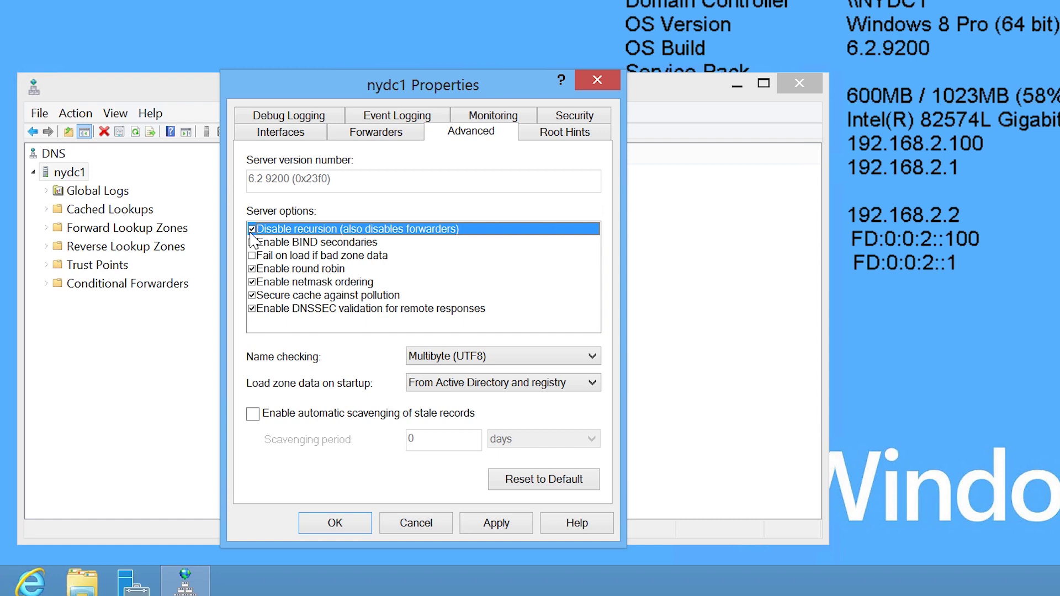
# Step: Show the Root Hints list of root-servers.net name servers with Unknown IP addresses
pyautogui.click(539, 139)
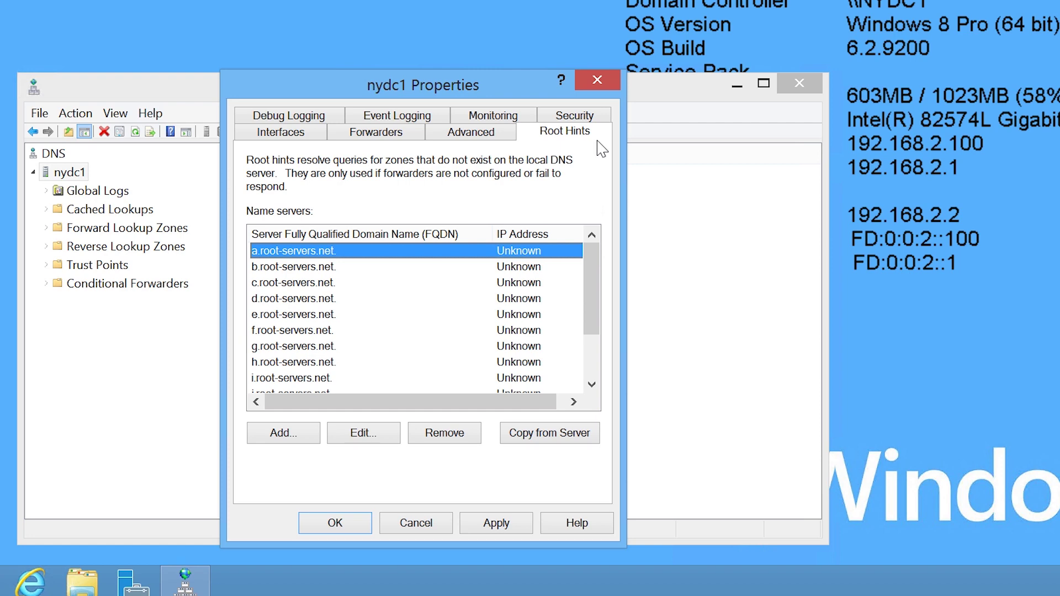
# Step: Open File Explorer at the \\nydc1\c$ administrative share
pyautogui.click(85, 582)
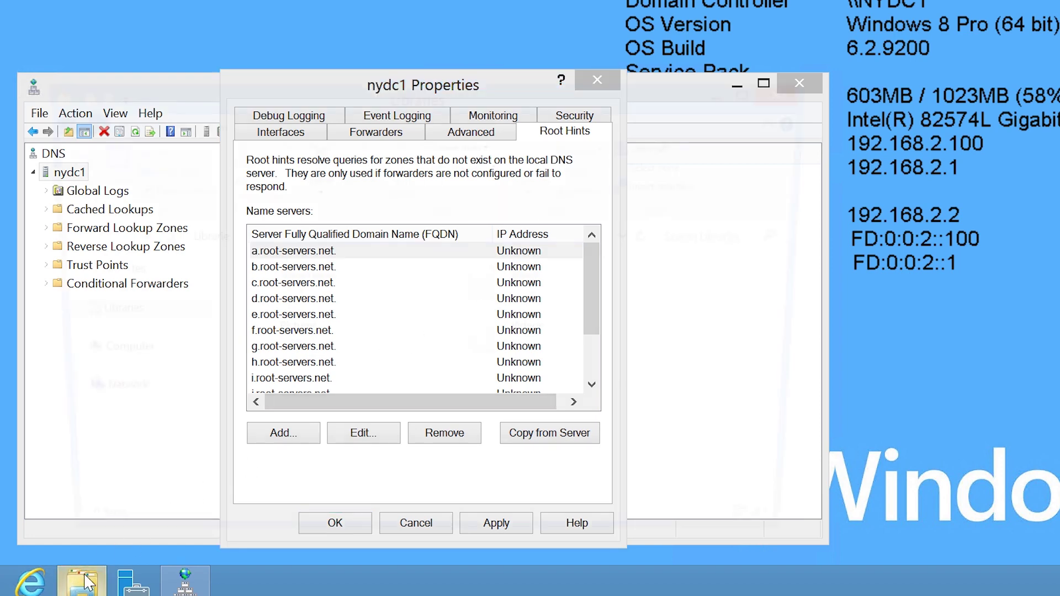
pyautogui.click(271, 235)
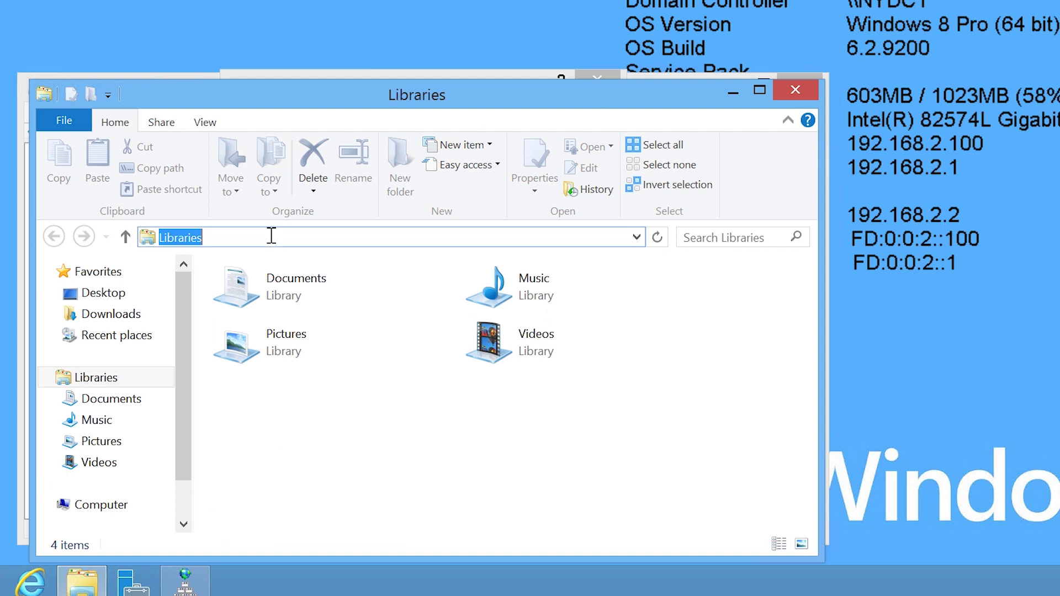
pyautogui.write('\\nydc1\\c$')
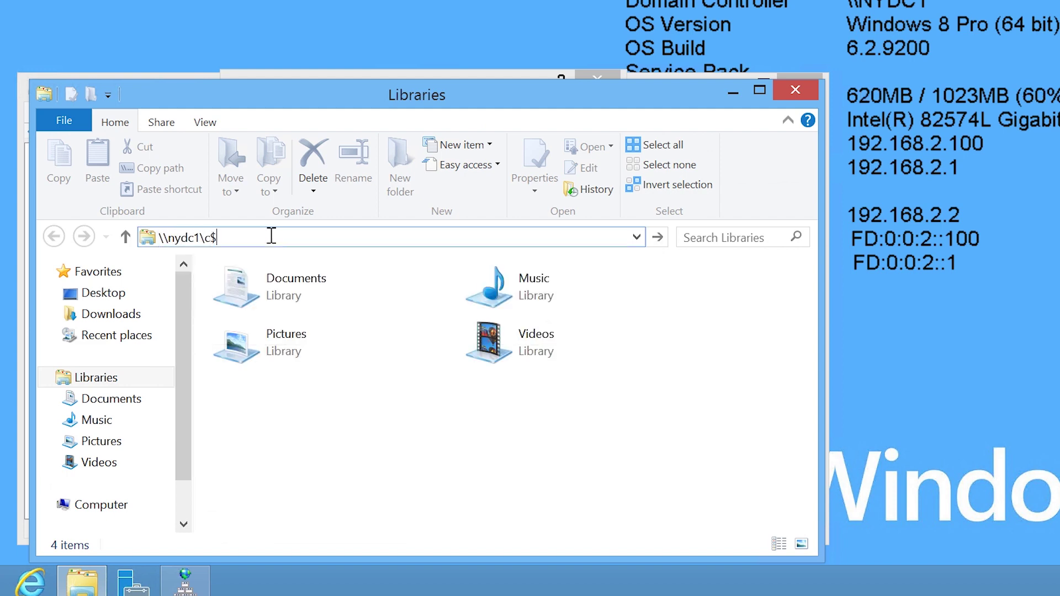
pyautogui.press('Return')
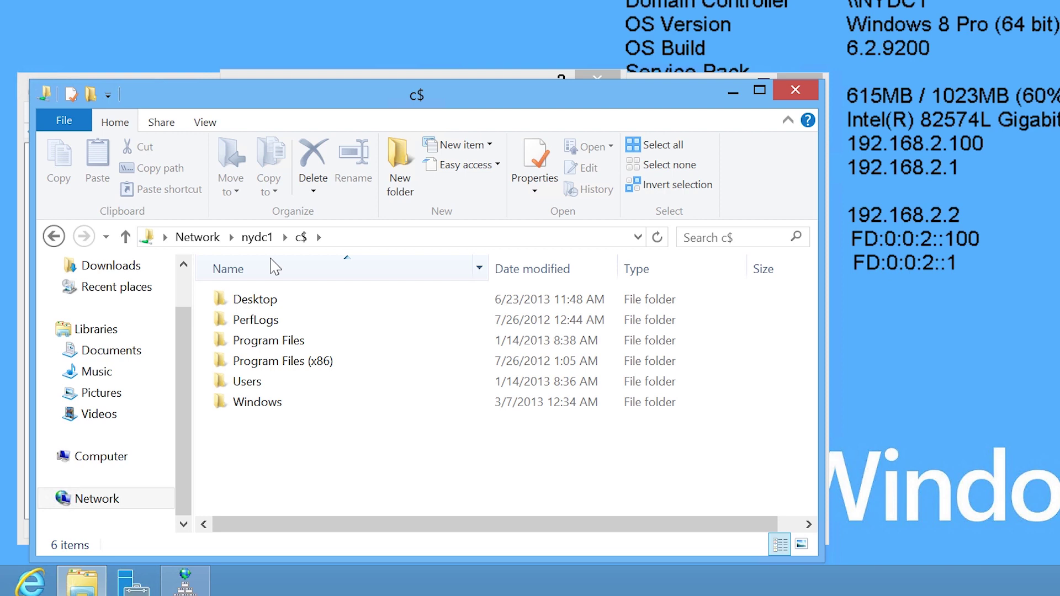
# Step: Browse to Windows\System32\dns and select the CACHE file
pyautogui.doubleClick(255, 403)
pyautogui.scroll(-1, 255, 413)
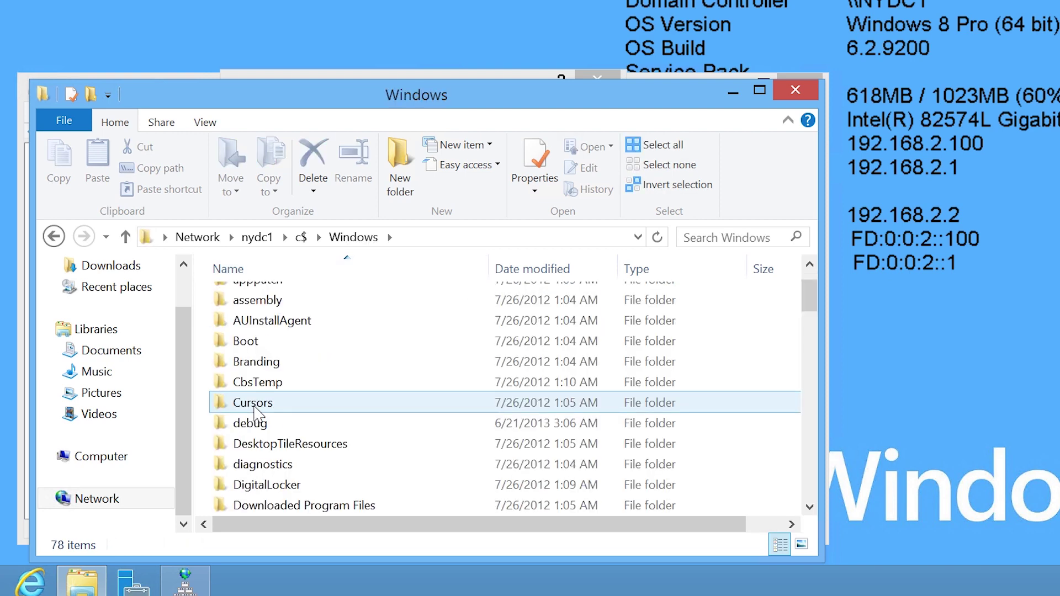
pyautogui.write('sys')
pyautogui.doubleClick(256, 479)
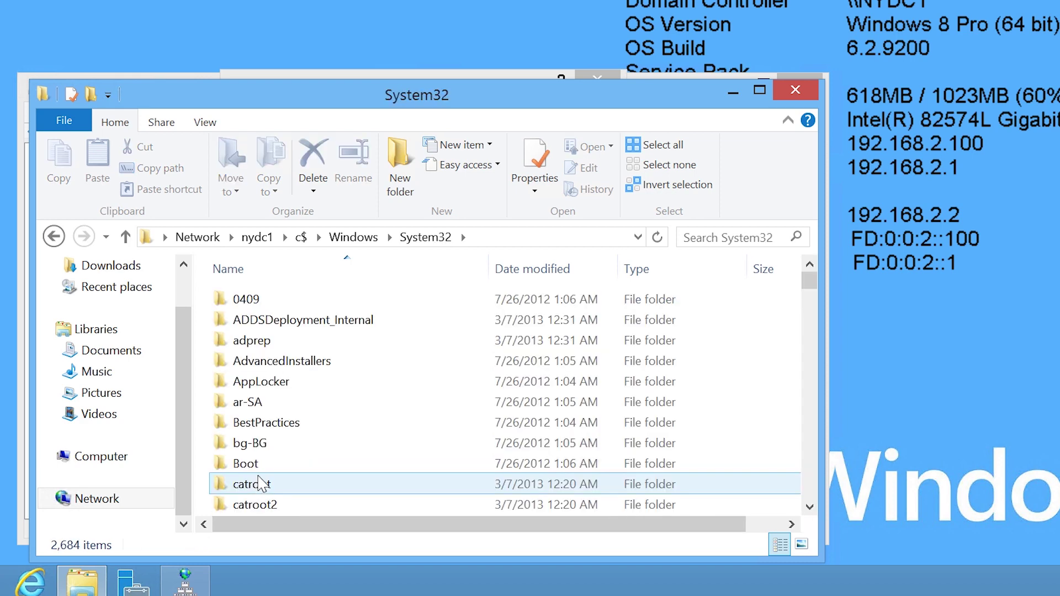
pyautogui.write('dns')
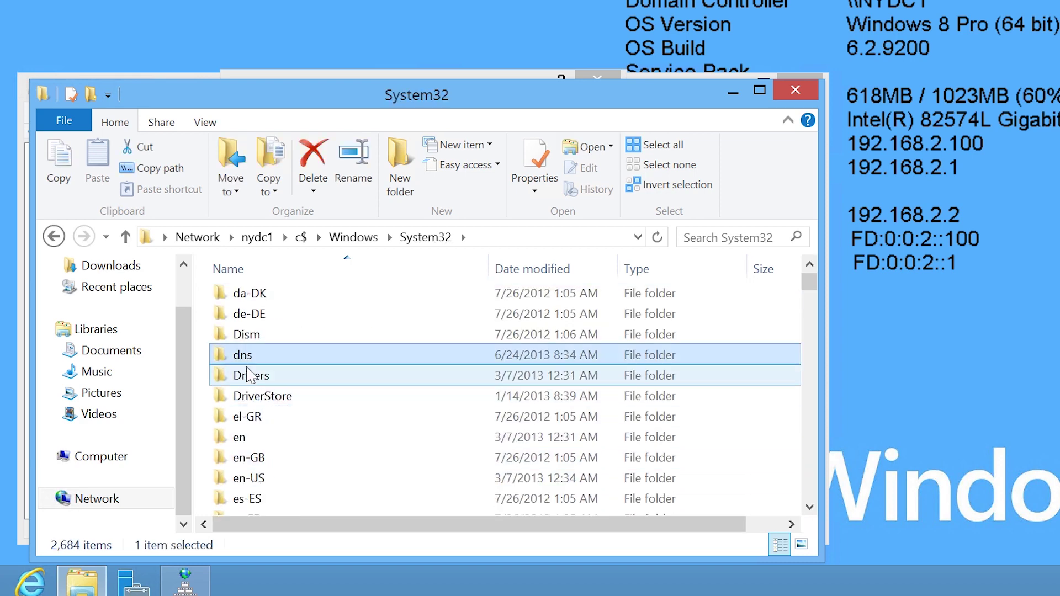
pyautogui.doubleClick(240, 361)
pyautogui.click(235, 345)
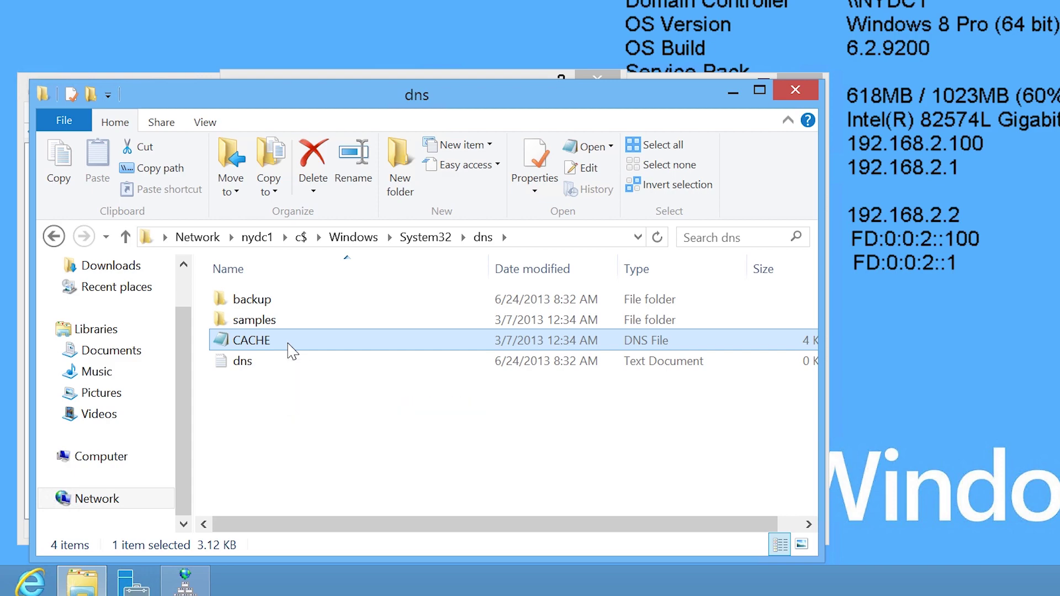
# Step: Open CACHE in Notepad, read the root server records through End of File, and close it
pyautogui.doubleClick(292, 349)
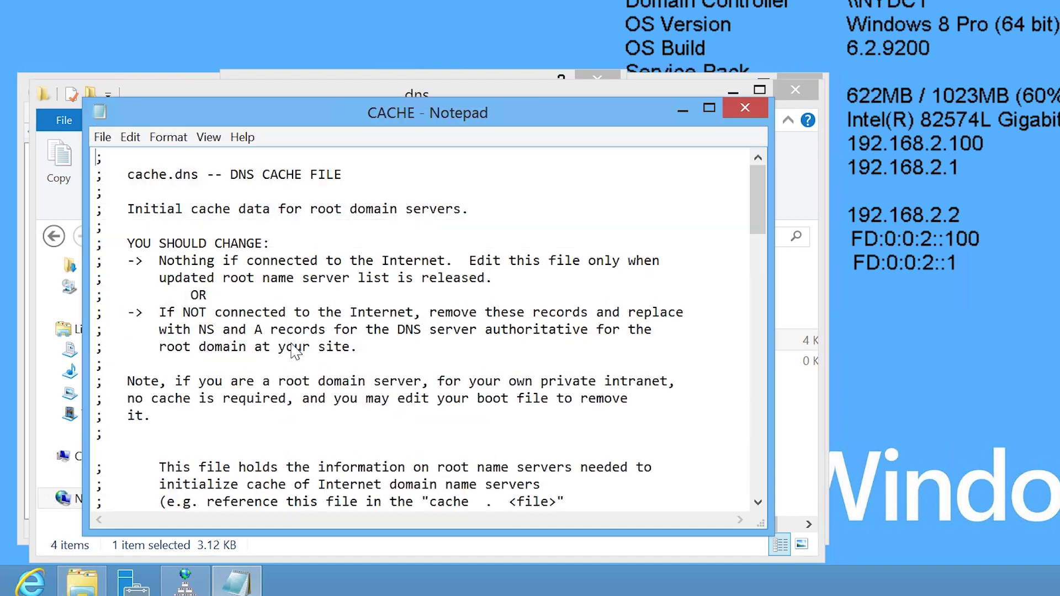
pyautogui.scroll(-13, 689, 411)
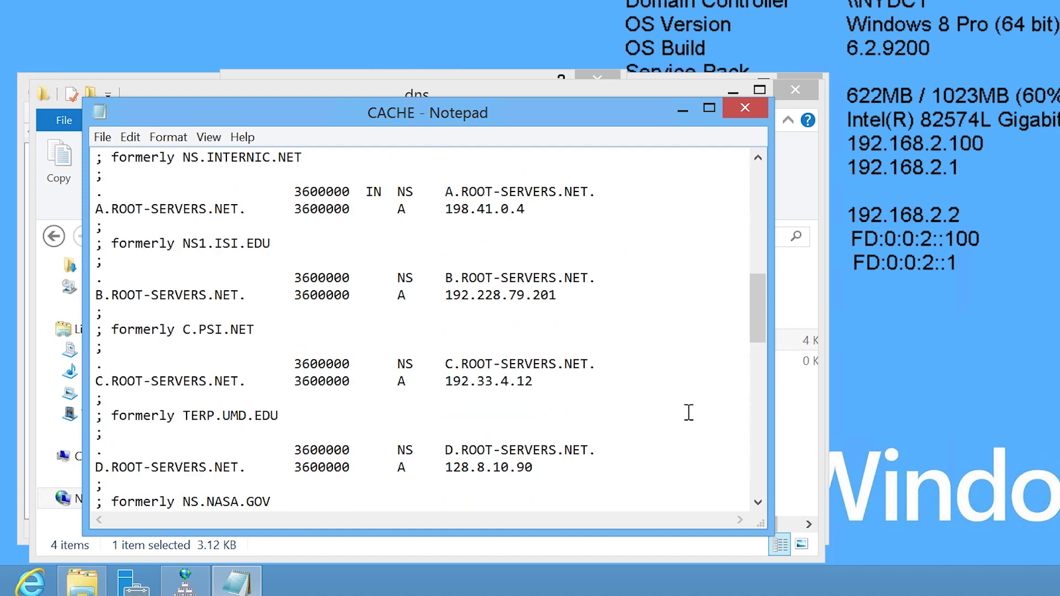
pyautogui.scroll(-13, 688, 411)
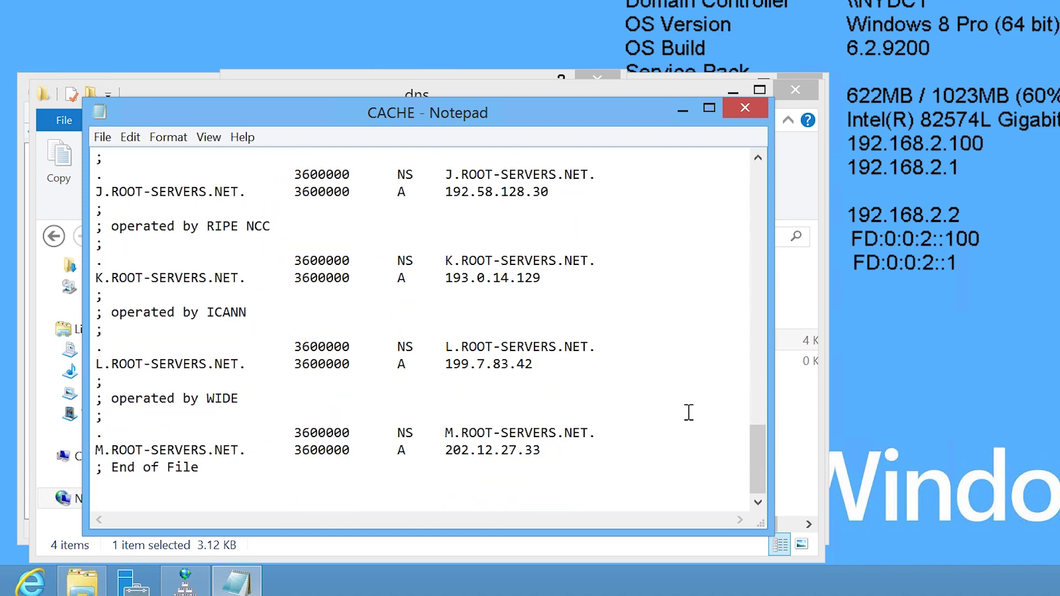
pyautogui.click(755, 110)
# Step: Close Explorer and inspect a.root-servers.net's record, confirming only IPv4 198.41.0.4, without changes
pyautogui.click(795, 95)
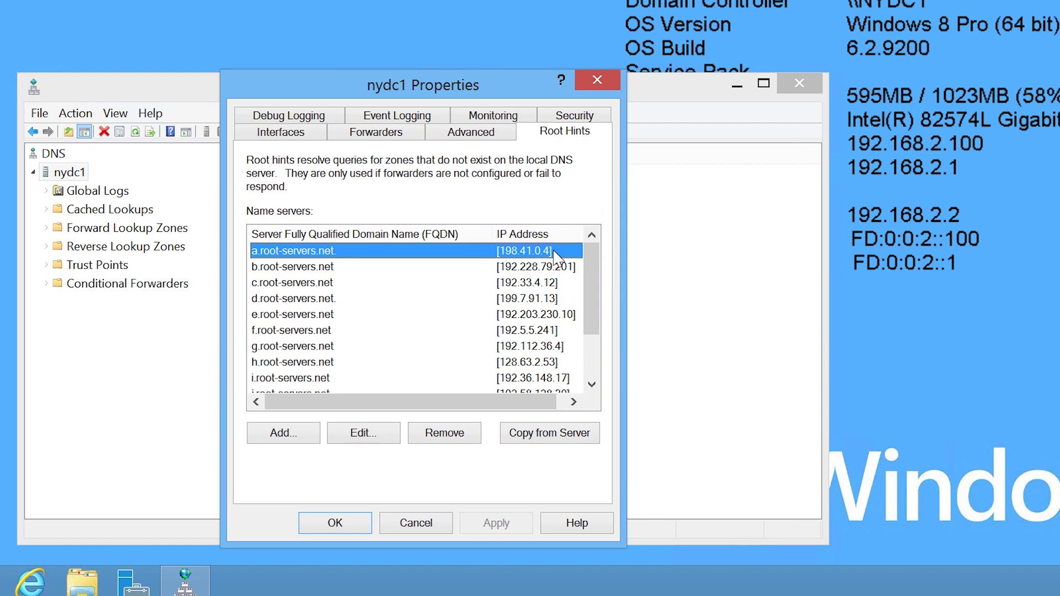
pyautogui.click(359, 432)
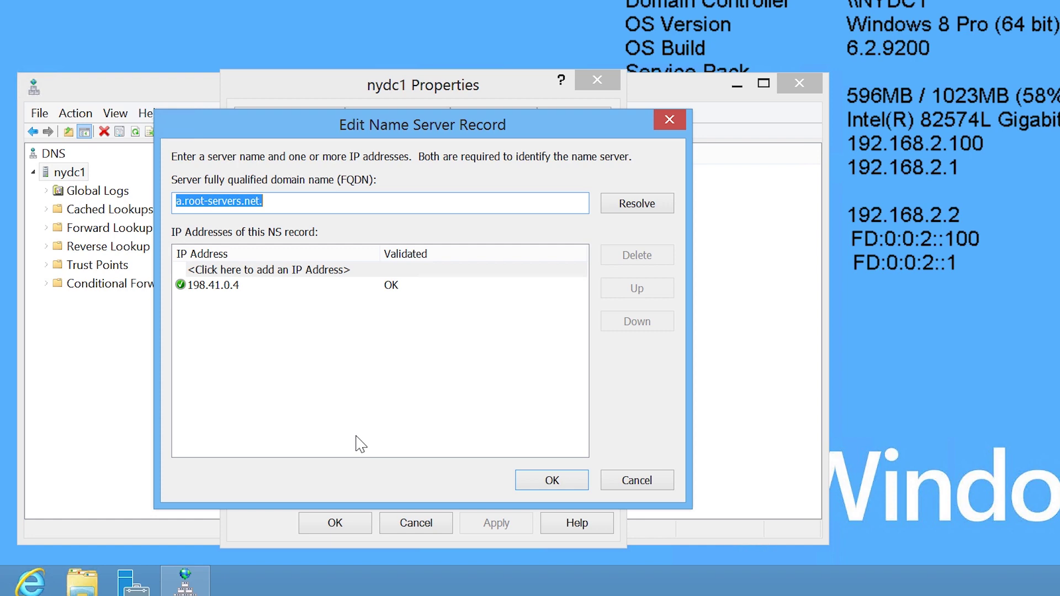
pyautogui.click(634, 480)
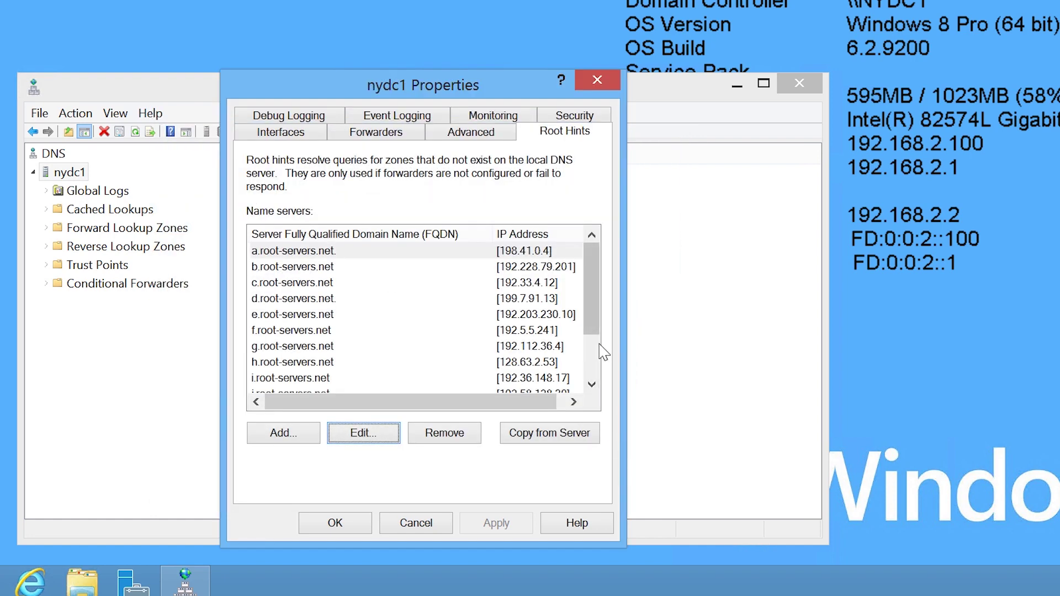
# Step: Remove all root hint entries from nydc1 and apply the empty list
pyautogui.click(333, 251)
pyautogui.doubleClick(462, 439)
pyautogui.tripleClick(462, 436)
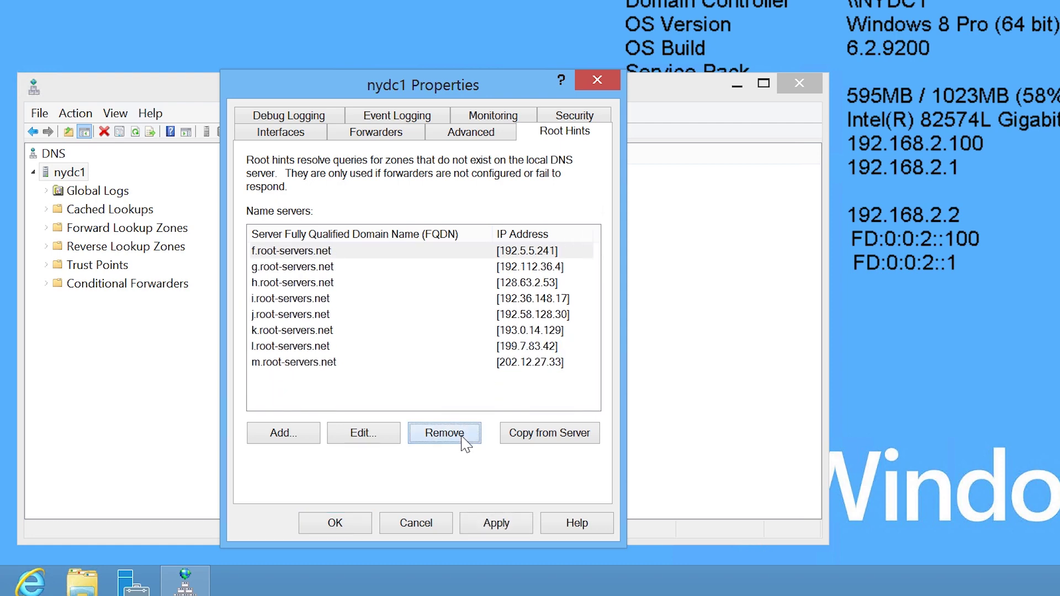
pyautogui.doubleClick(463, 436)
pyautogui.doubleClick(463, 436)
pyautogui.doubleClick(463, 436)
pyautogui.doubleClick(462, 436)
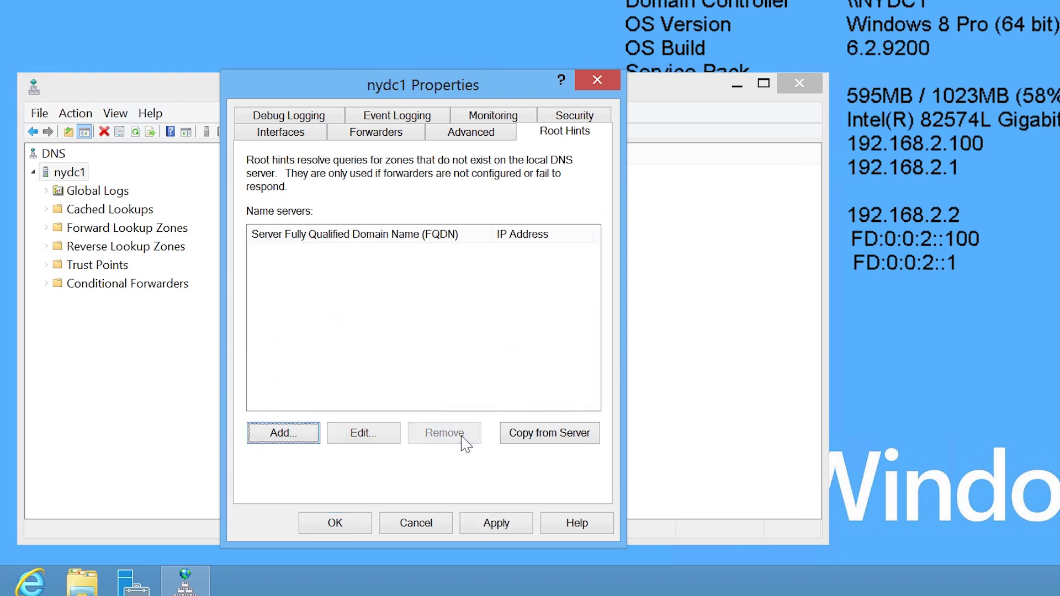
pyautogui.click(500, 527)
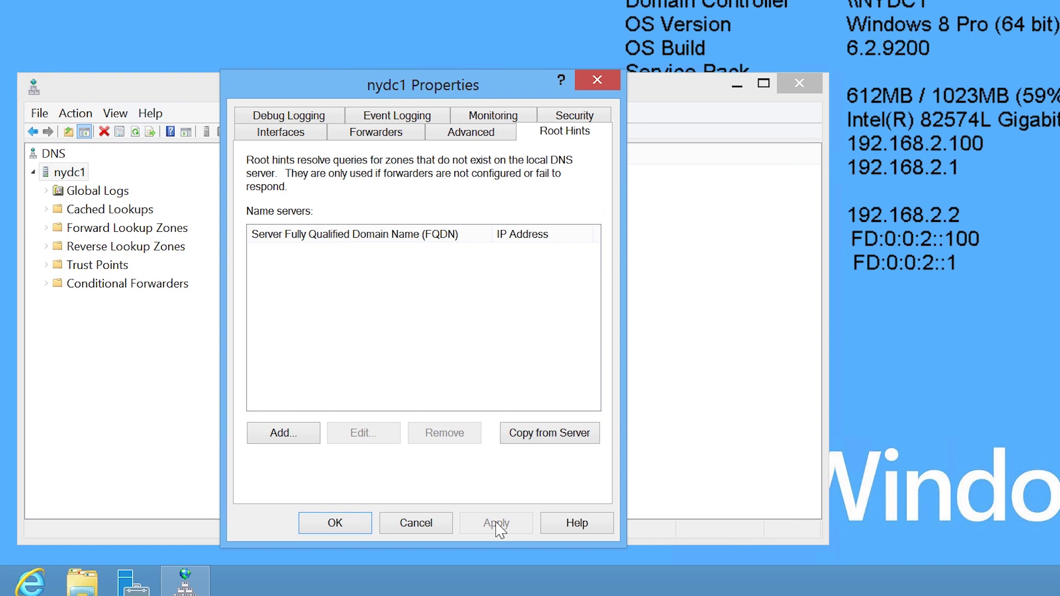
# Step: Copy the root hints into nydc1 from the server at 203.12.160.35
pyautogui.click(573, 436)
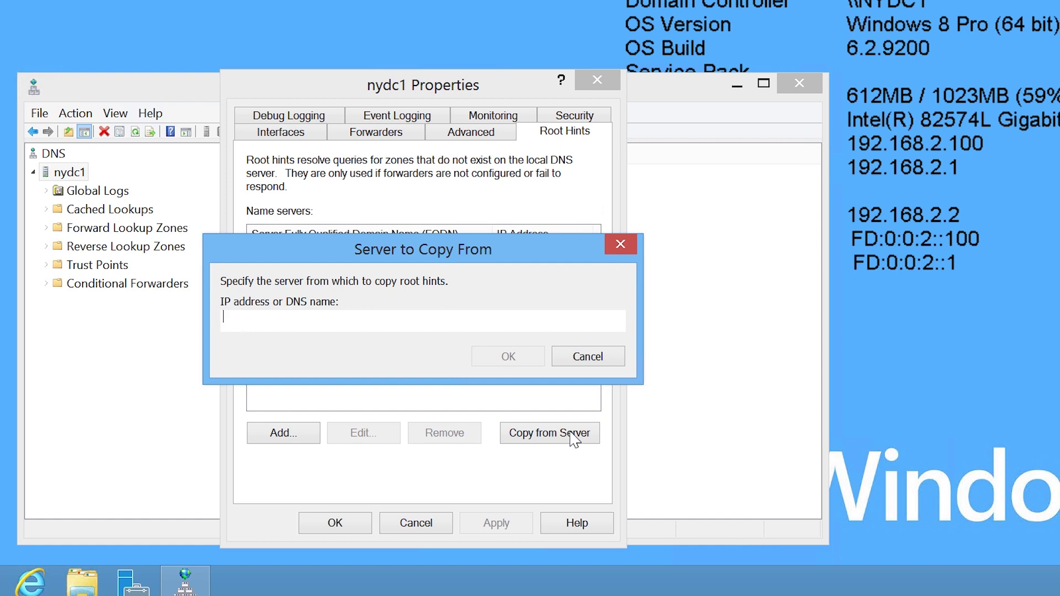
pyautogui.write('203.12.')
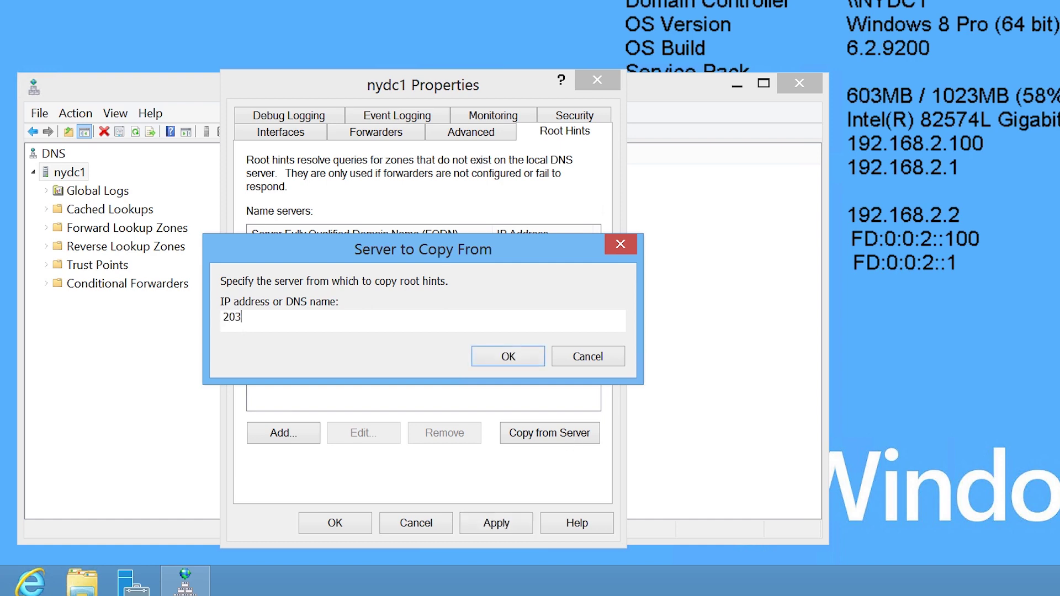
pyautogui.write('.35')
pyautogui.click(507, 359)
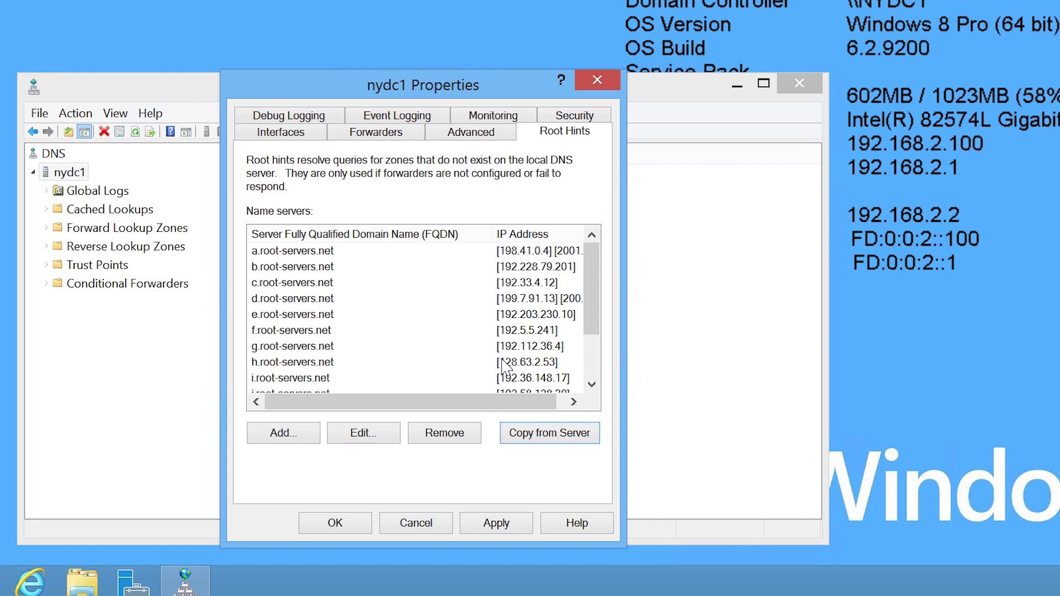
# Step: Open a.root-servers.net for editing and view its IPv6 address 2001:503:ba3e::2:30 alongside 198.41.0.4
pyautogui.click(316, 252)
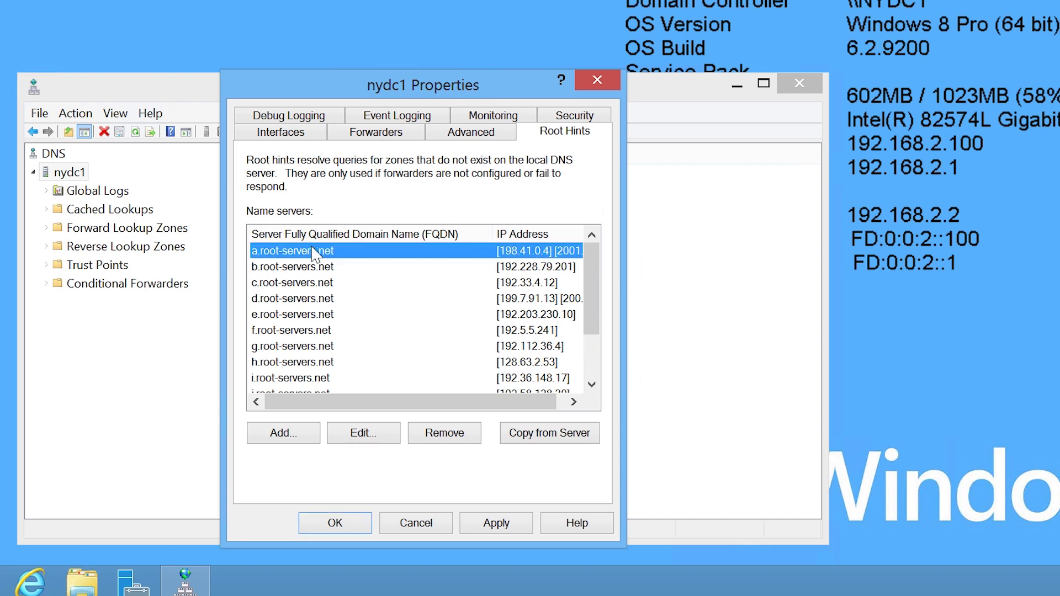
pyautogui.click(367, 431)
pyautogui.click(191, 302)
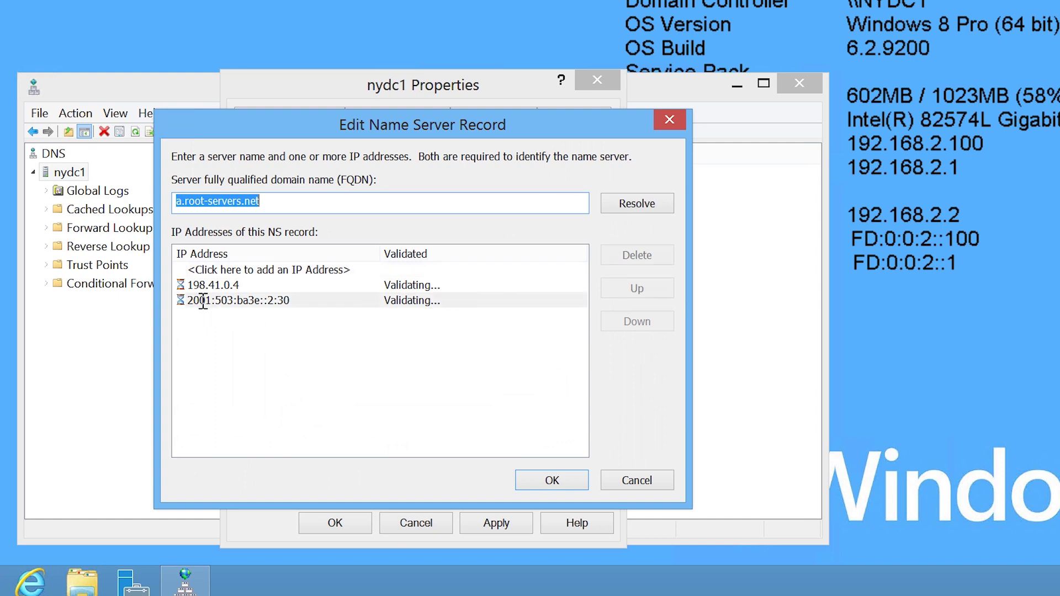
pyautogui.click(190, 302)
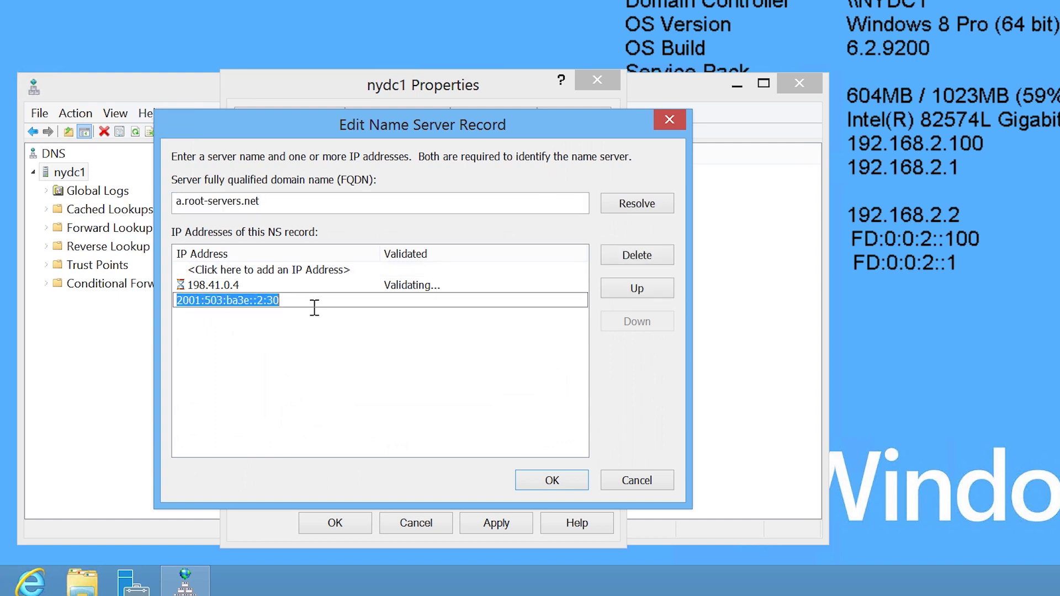